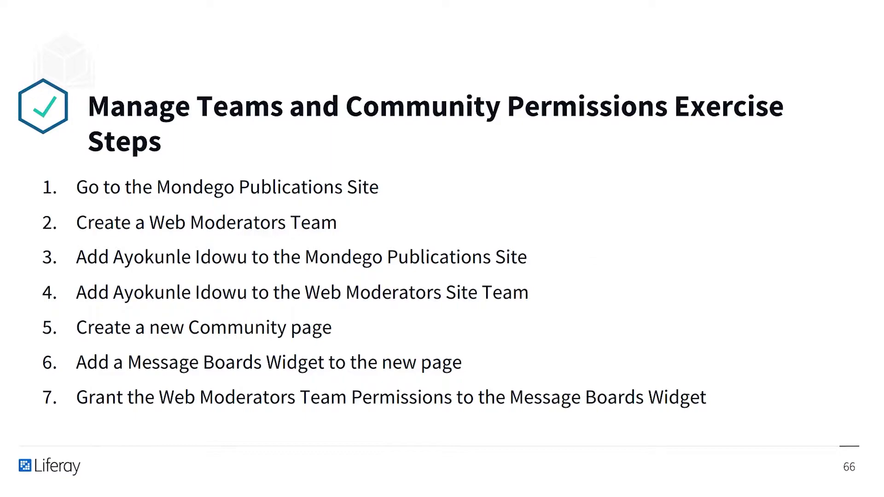
Advance past the bonus exercise slide to reach the Liferay home page at localhost:8080.
key(Right)
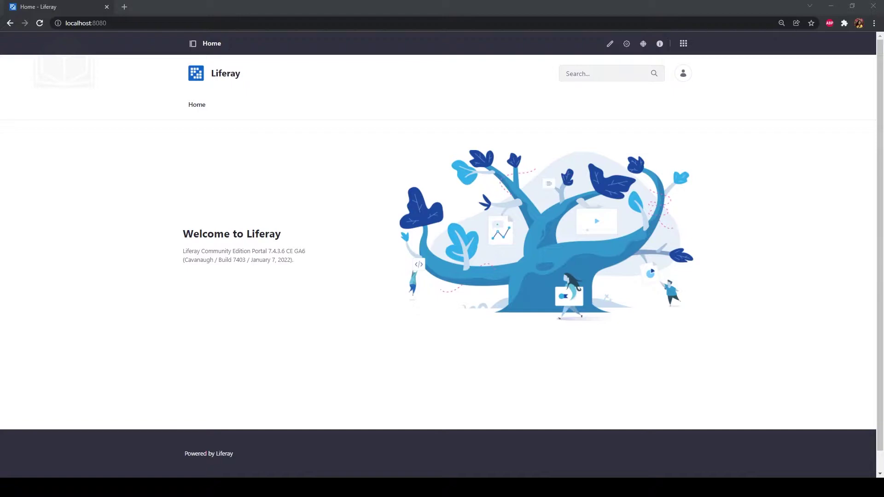
Open the Mondego Publications site administration in a new tab from the site selector.
click(193, 43)
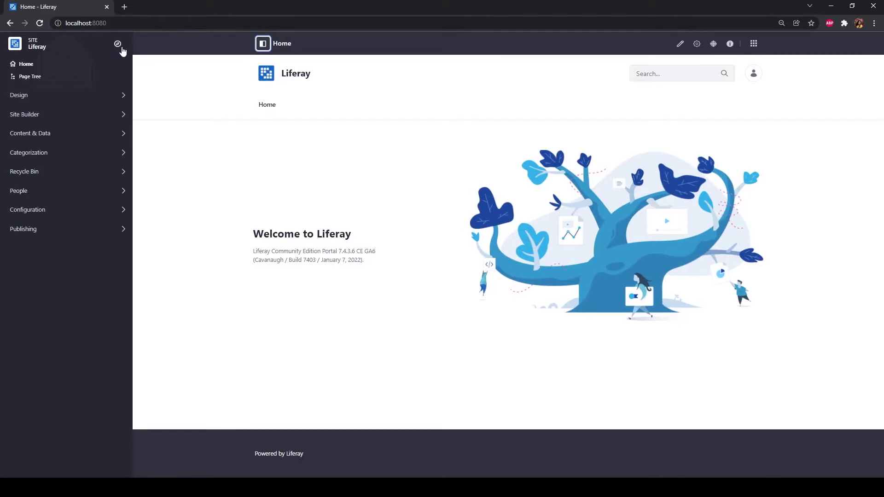
click(117, 44)
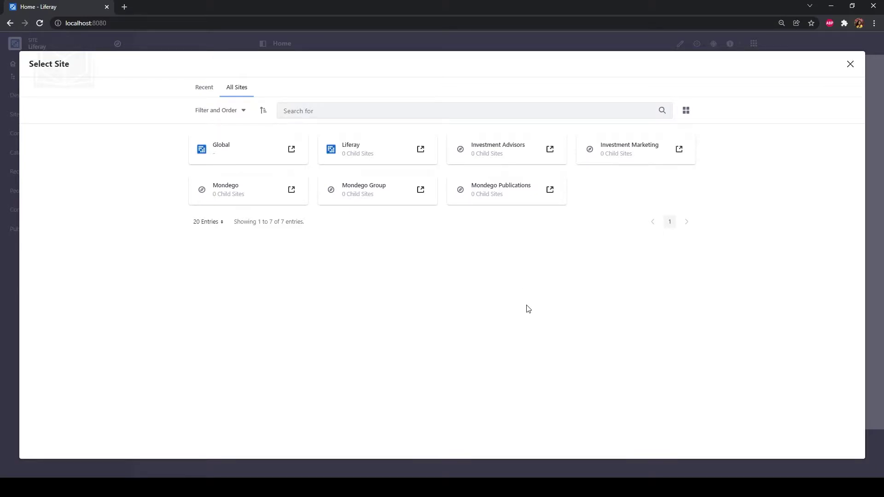
click(551, 190)
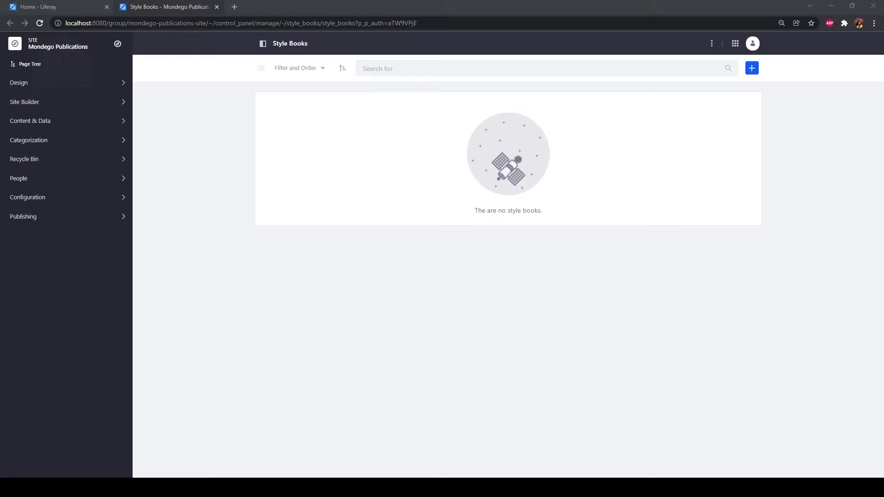
Create a Web Moderators team described as moderating message boards, blog comments and community engagement.
click(55, 181)
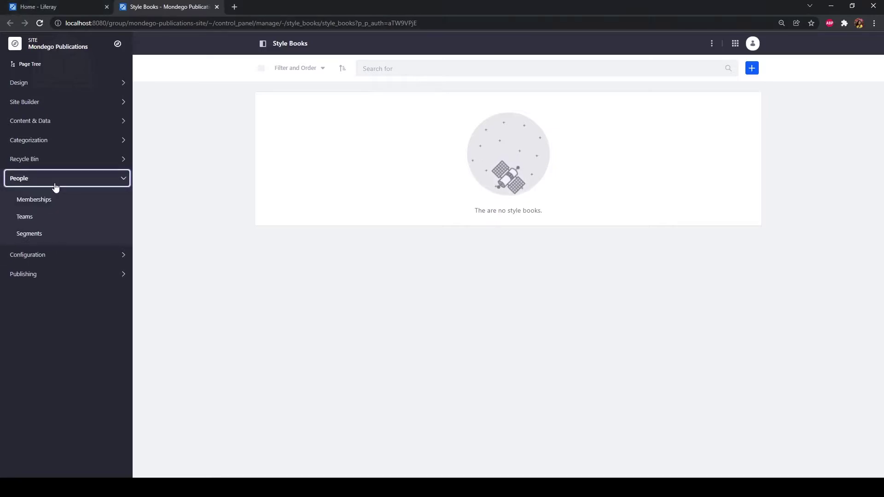
click(41, 219)
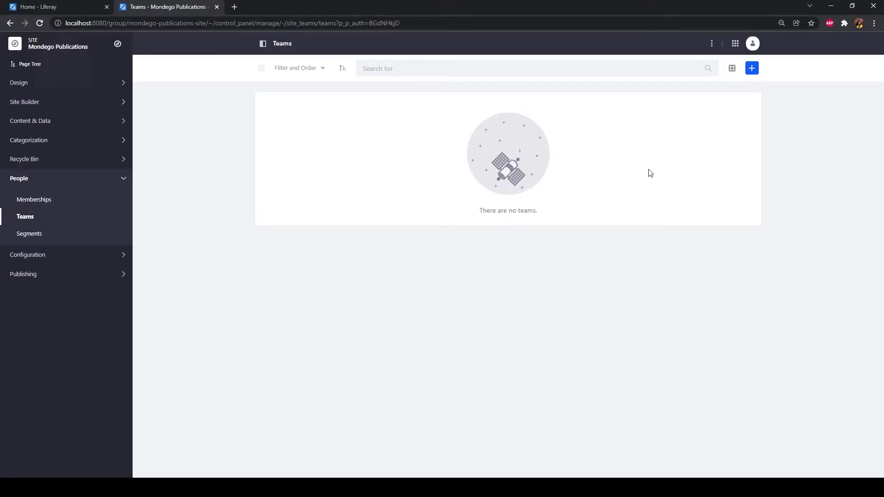
click(752, 69)
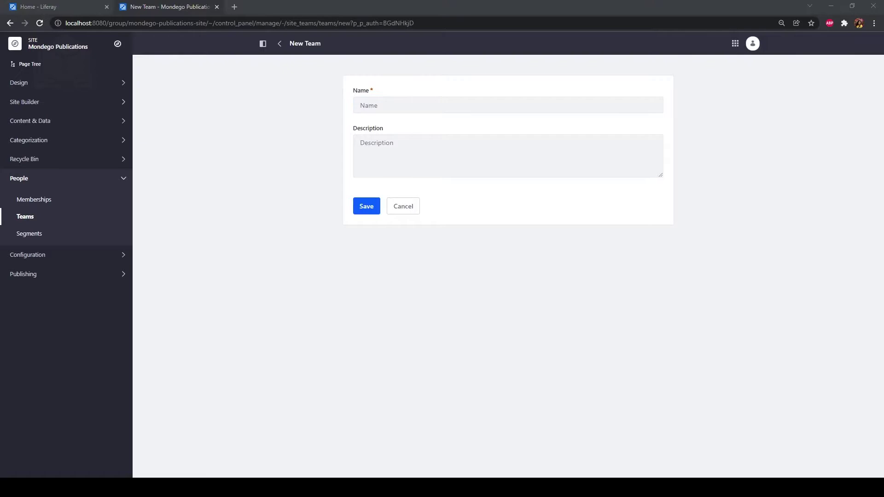
text(Web Moderators)
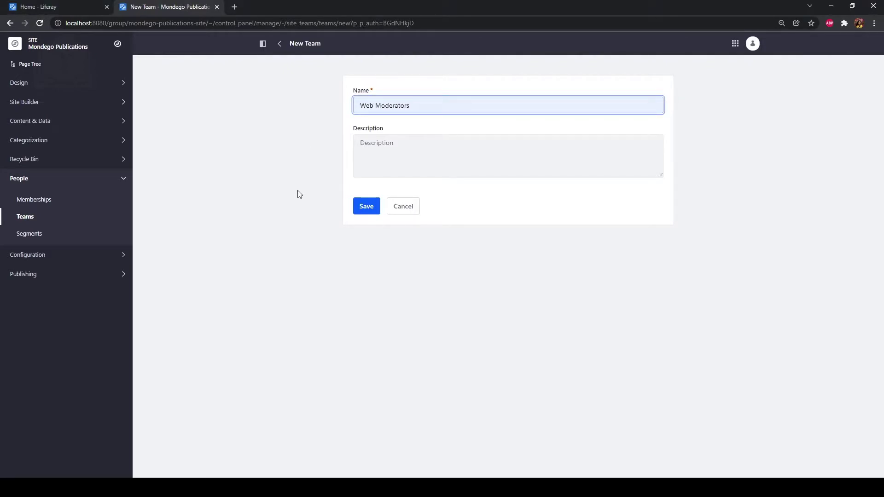
click(445, 159)
text(A team for moderating message boards, blog comments, and community engagement.)
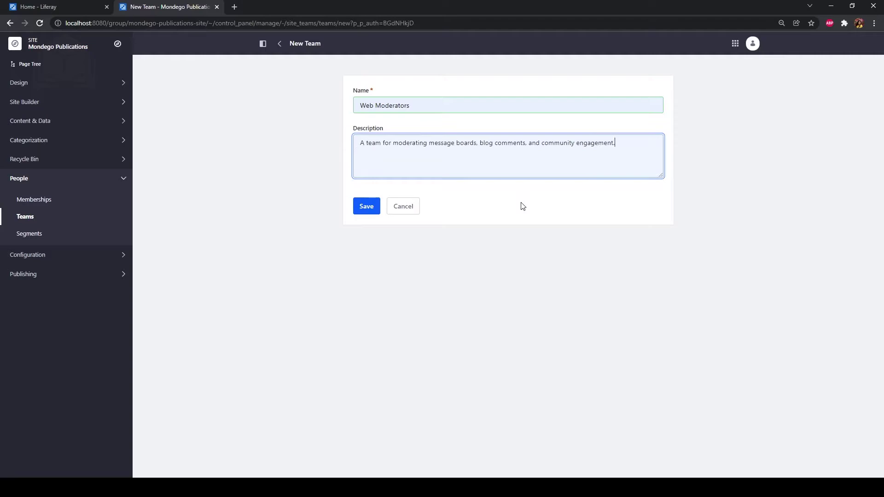
click(365, 208)
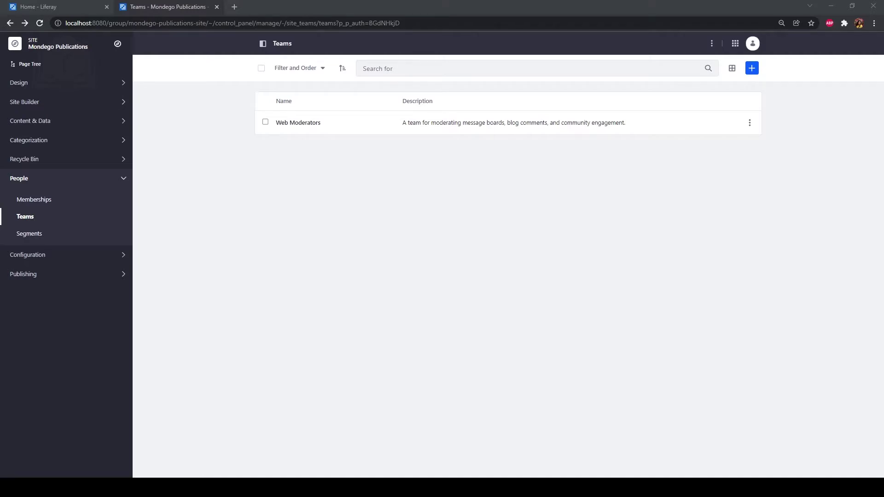
Check that no users can yet join Web Moderators, then bring up the Control Panel administration areas.
click(298, 122)
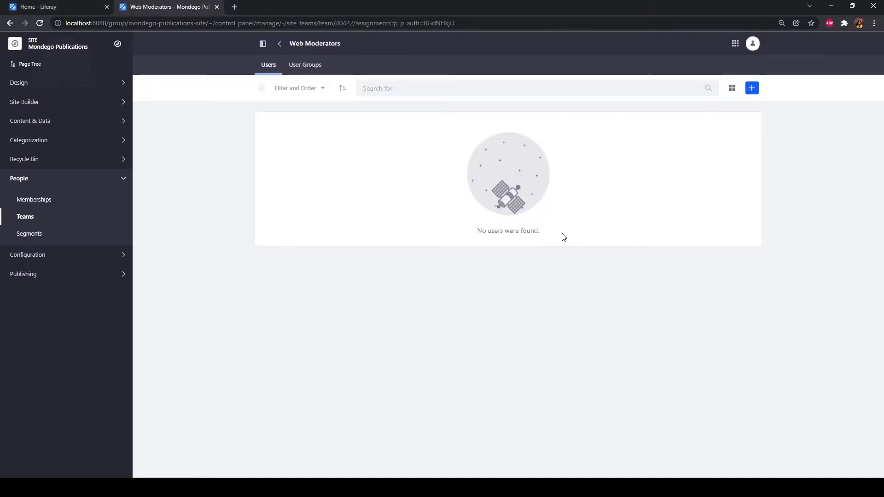
click(751, 90)
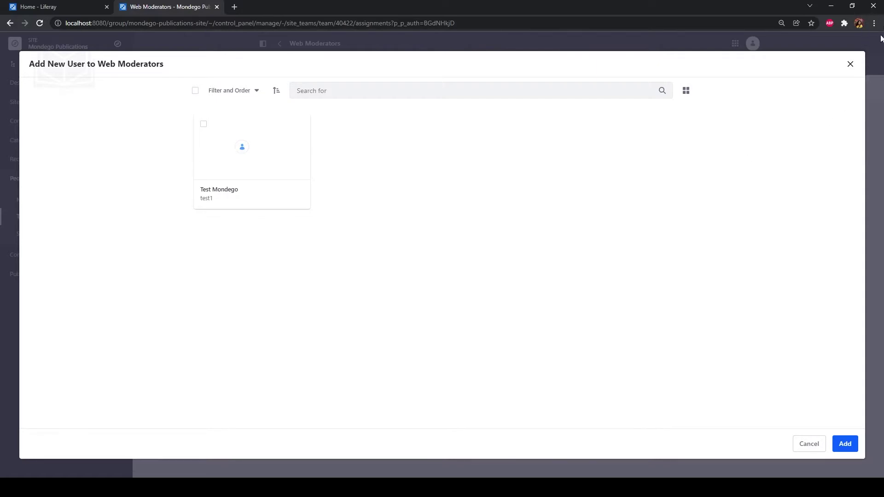
click(850, 64)
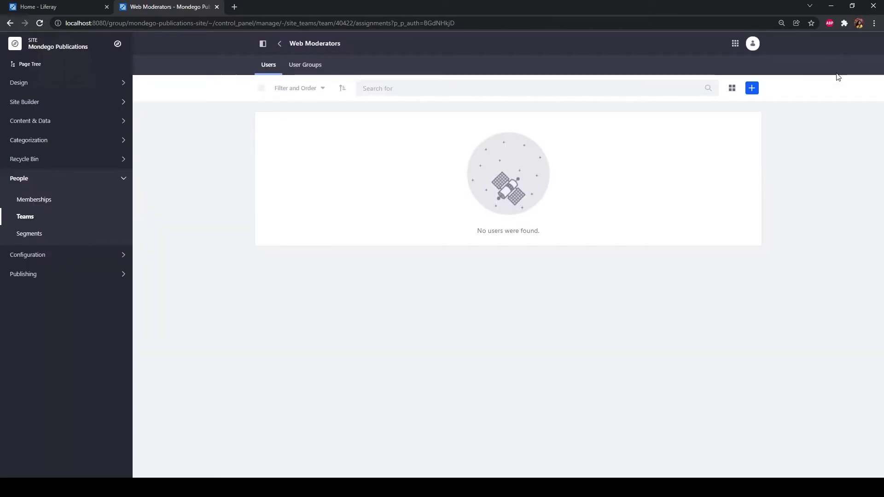
click(735, 42)
click(303, 51)
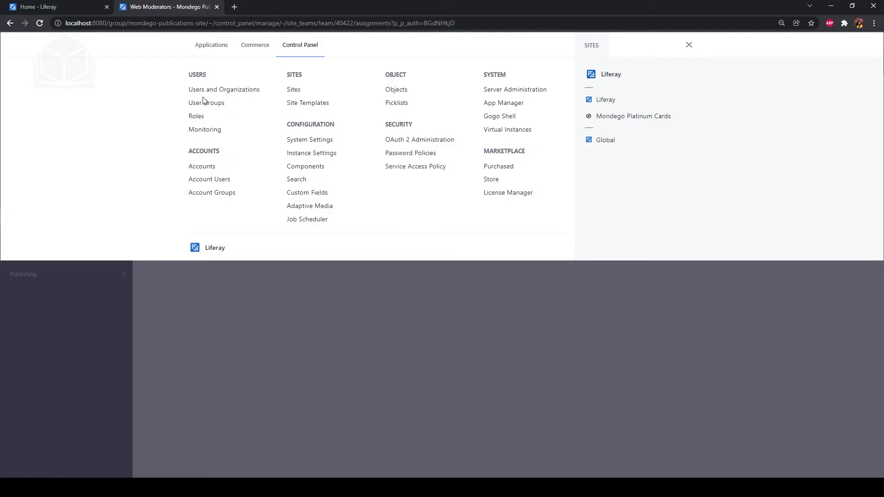
click(239, 95)
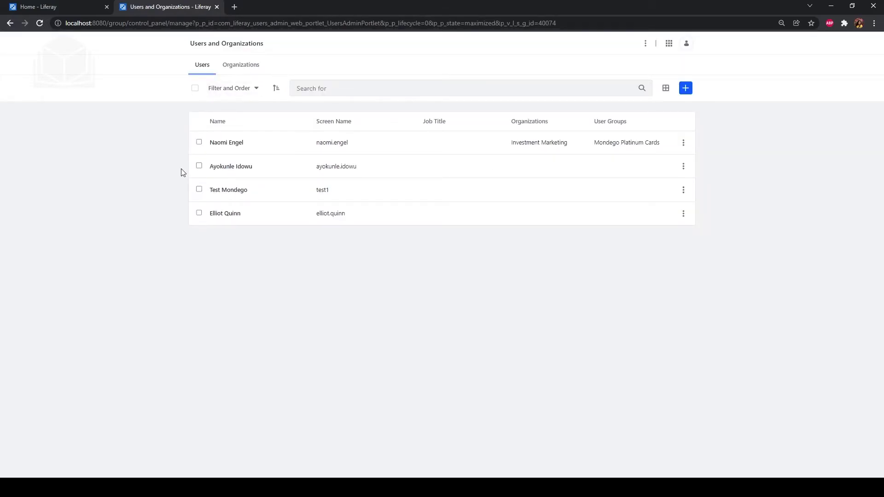
click(221, 167)
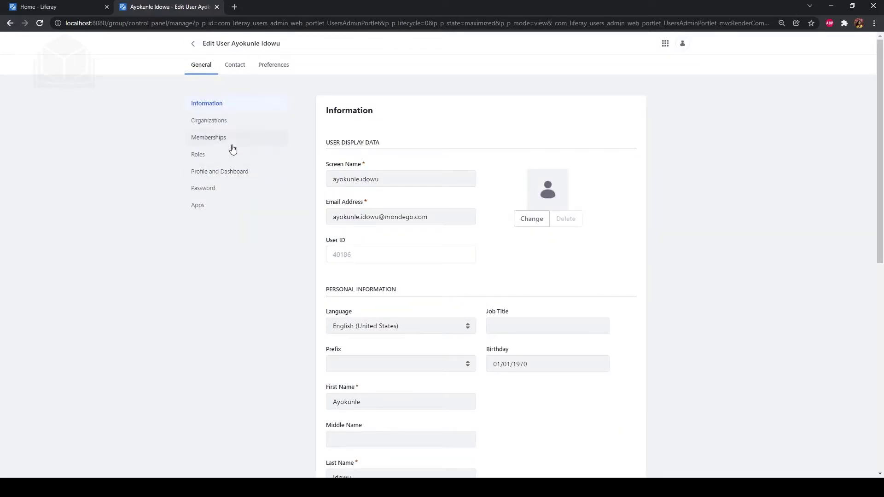
click(235, 146)
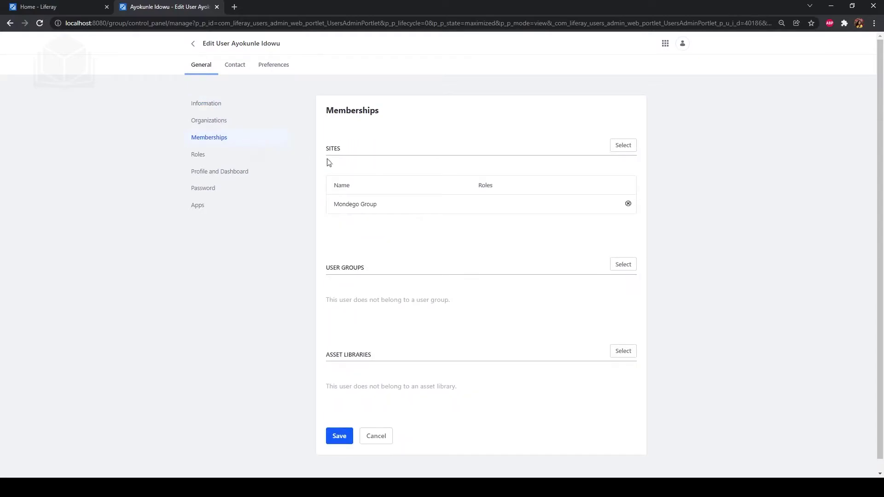
click(623, 146)
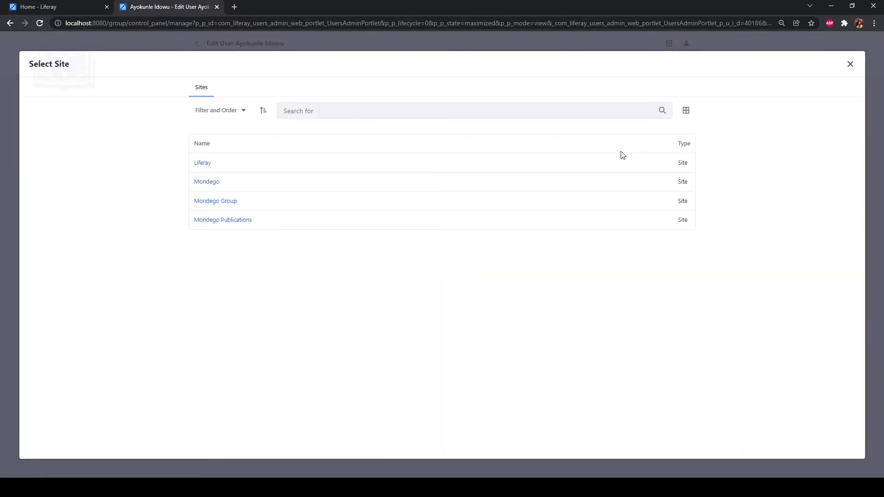
click(229, 220)
scroll(300, 318, down, 1)
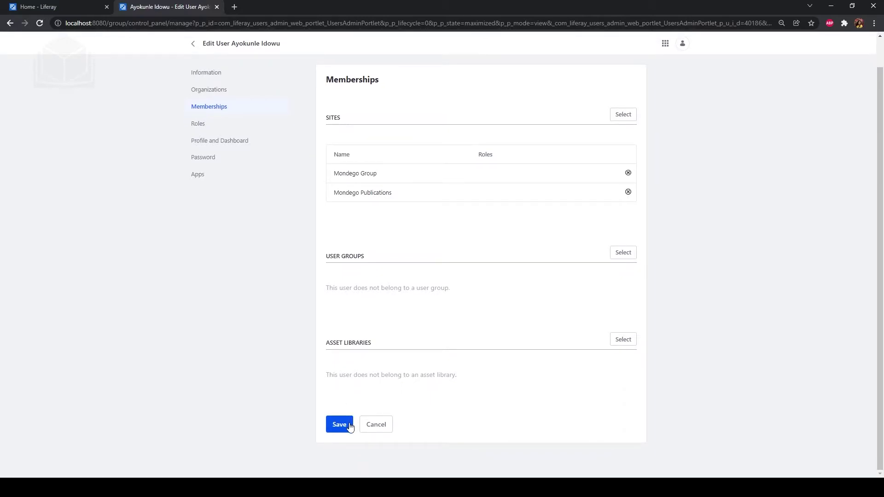
click(339, 424)
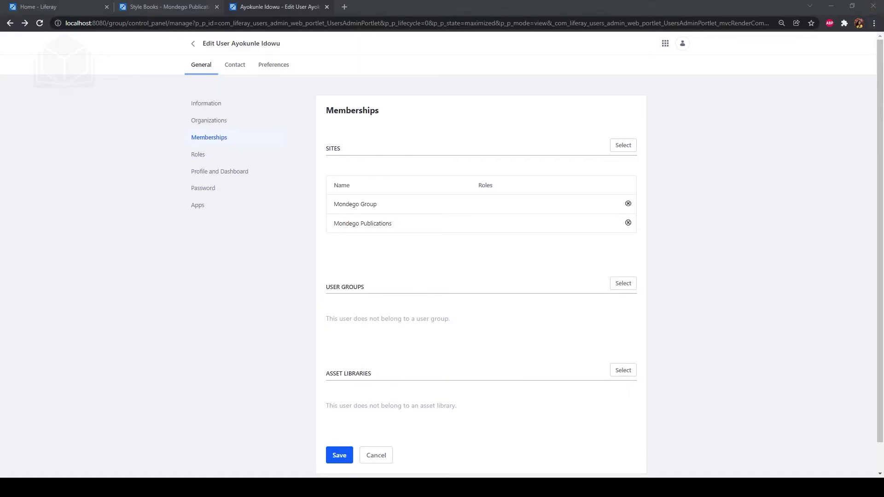
Switch to the Mondego Publications site administration via All Sites in the site selector.
click(682, 44)
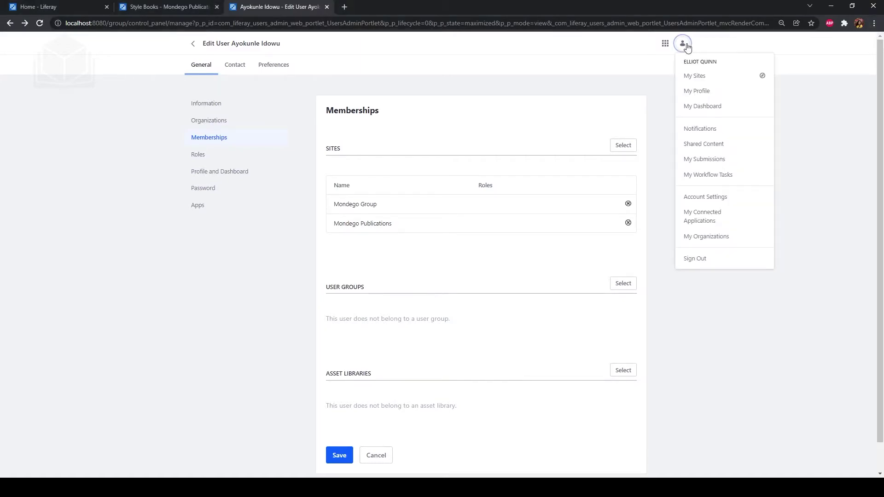
click(713, 76)
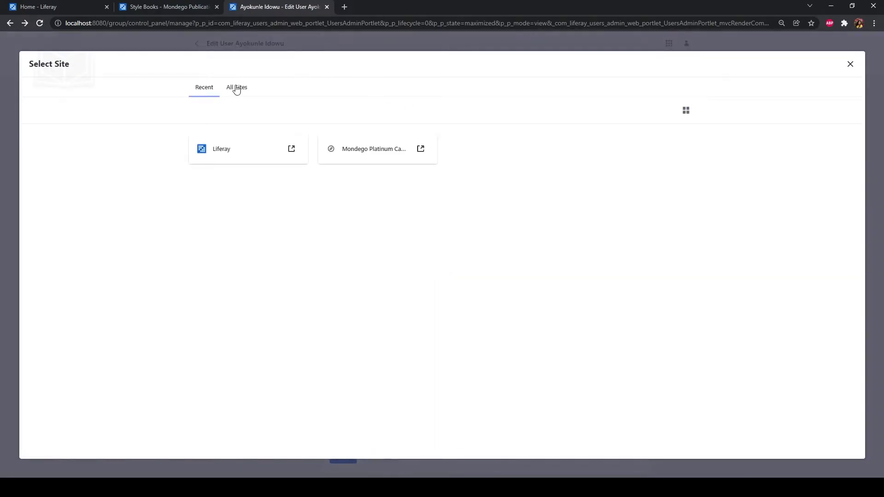
click(236, 88)
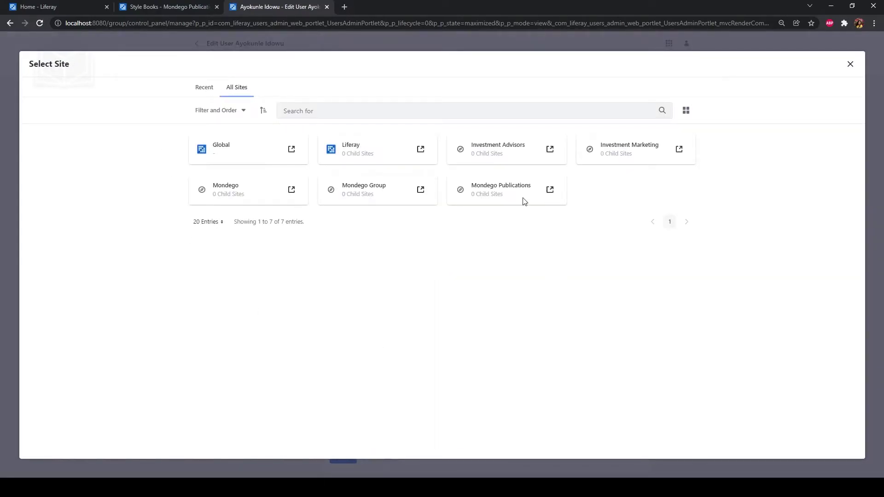
click(551, 190)
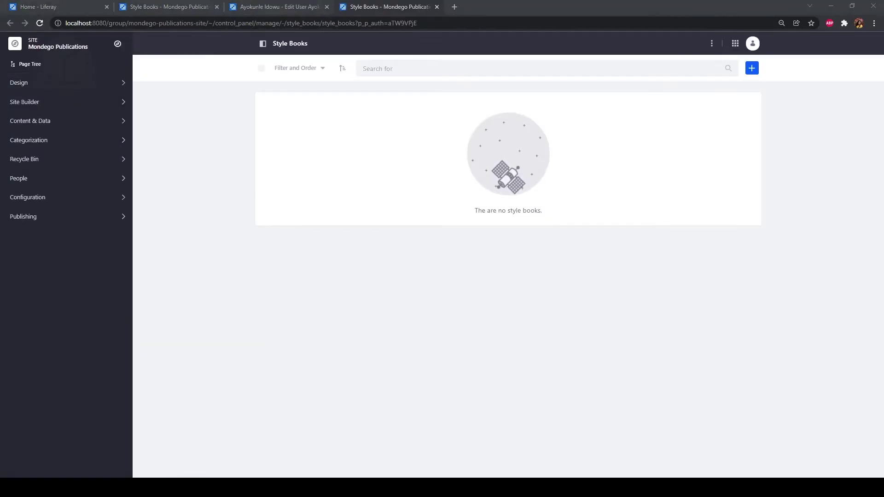
click(65, 180)
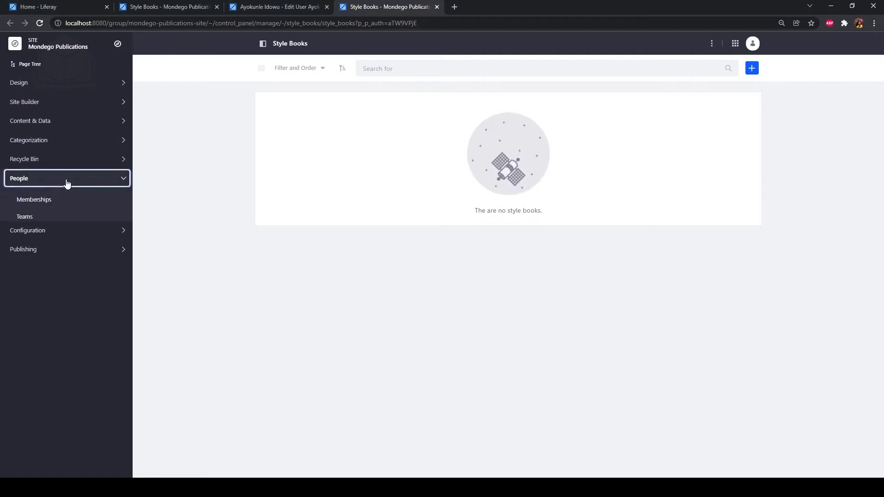
click(27, 217)
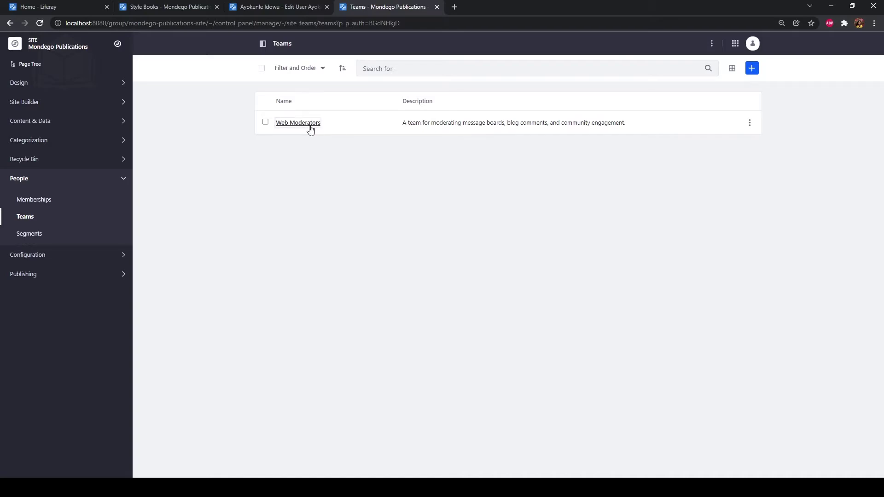
click(310, 129)
click(753, 88)
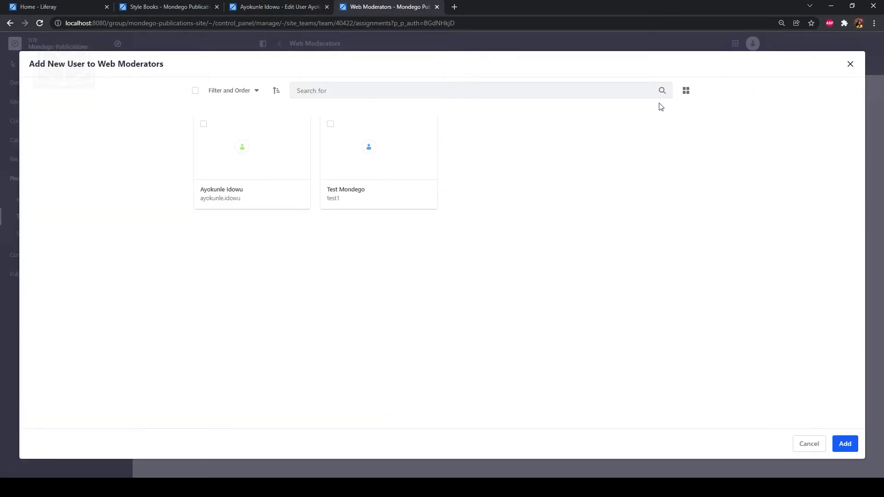
click(203, 125)
click(838, 442)
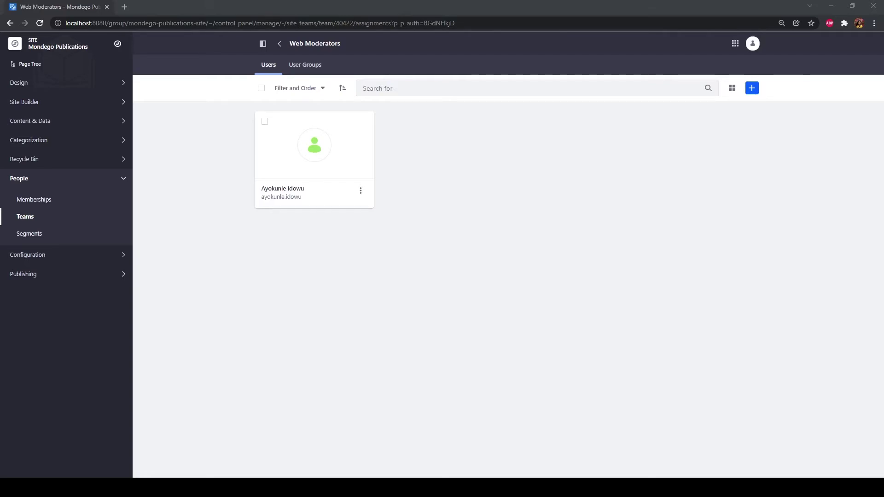
Create a blank public page named Community in Site Builder > Pages.
click(71, 103)
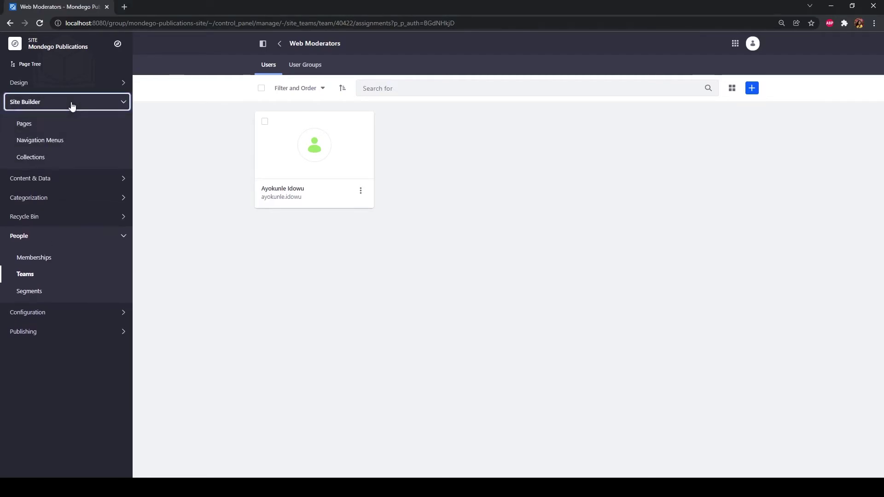
click(25, 124)
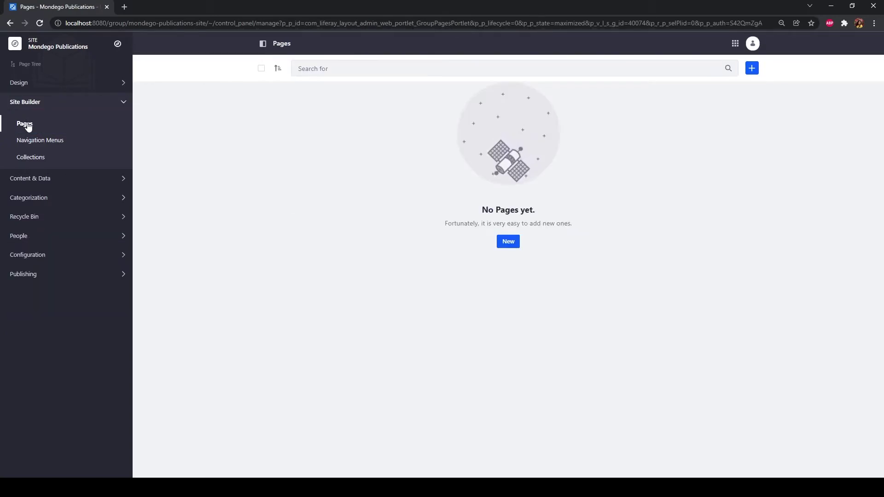
click(752, 71)
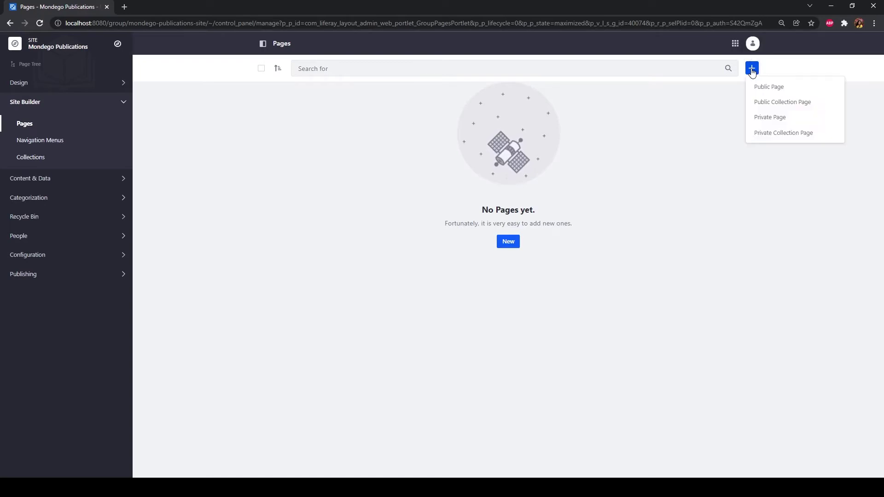
click(775, 87)
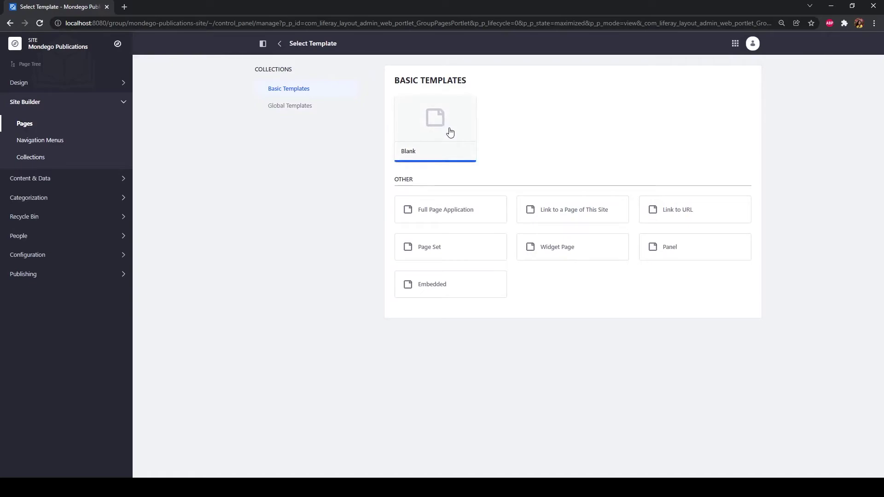
click(454, 144)
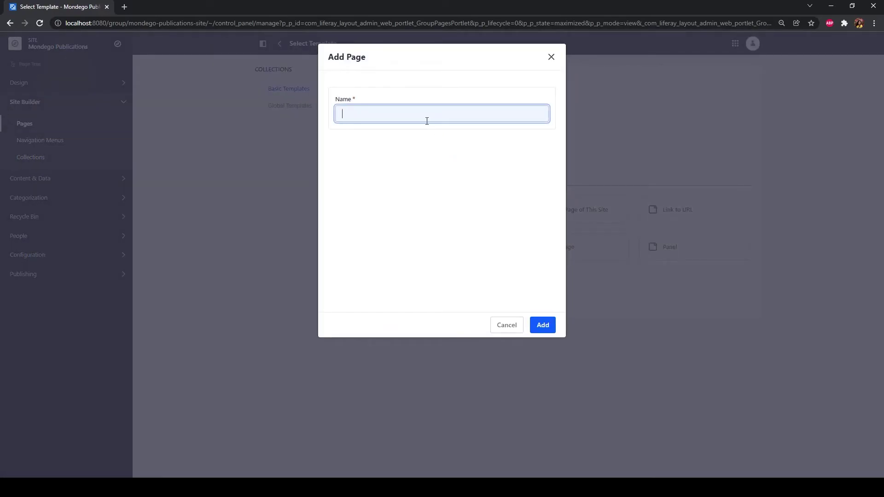
text(Community)
click(544, 325)
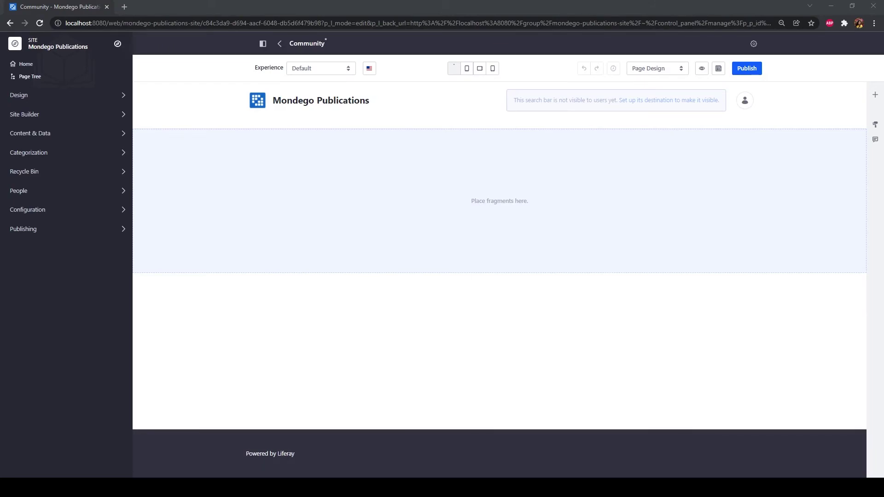
Place a Message Boards widget on the Community page body and publish the page.
click(875, 96)
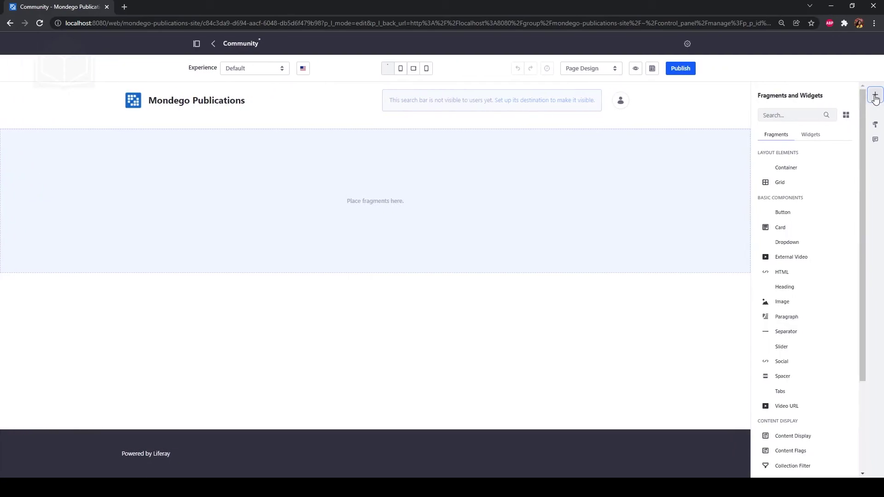
click(810, 134)
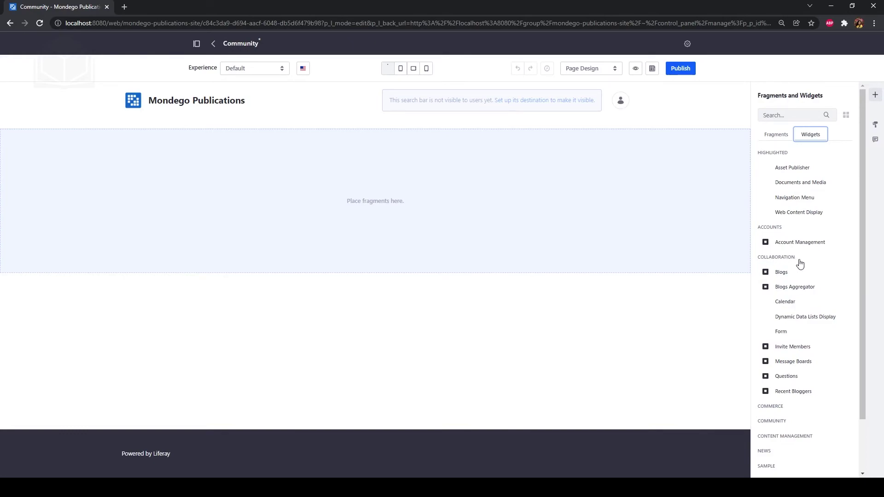
drag(806, 362, 372, 233)
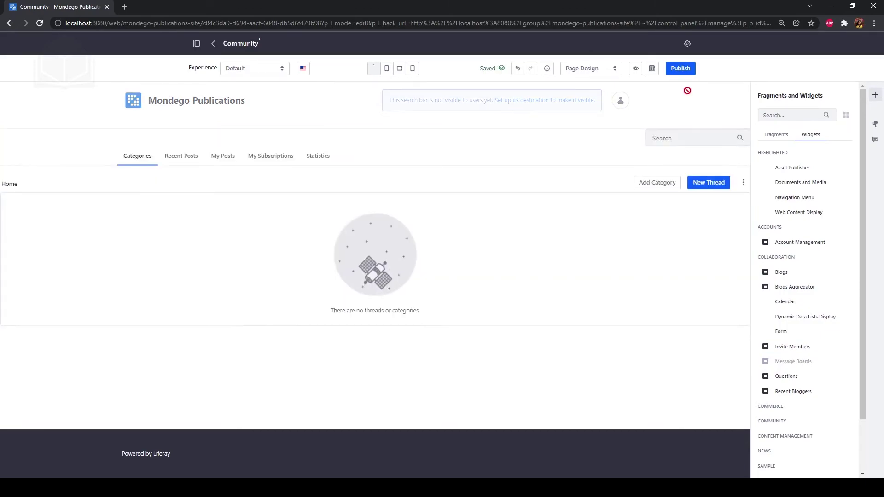
click(687, 70)
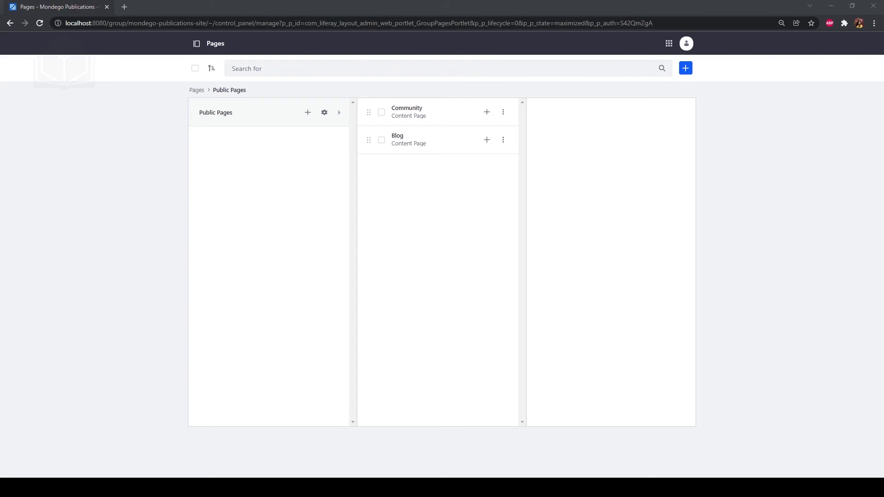
Open the Message Boards widget's Permissions dialog on the Community page.
click(413, 110)
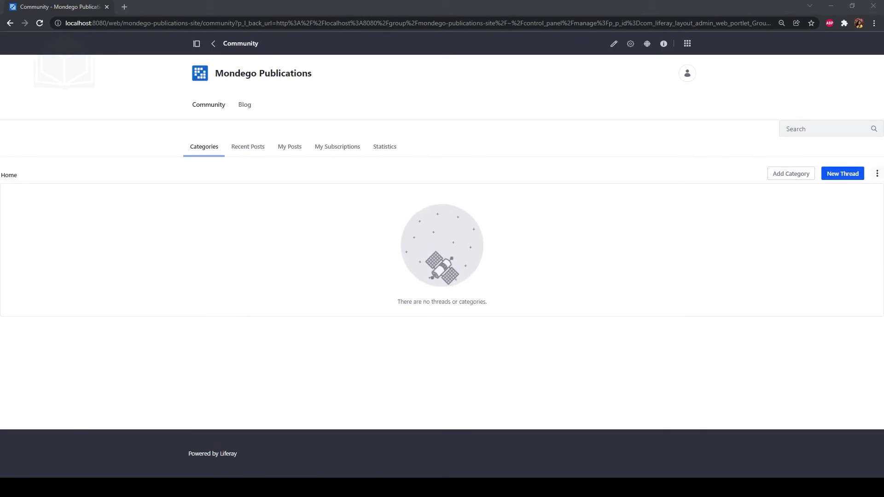
click(877, 173)
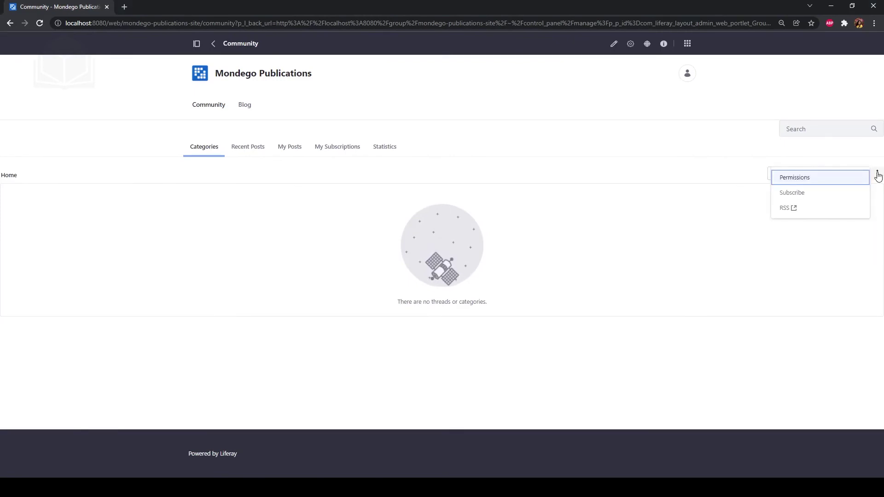
click(842, 179)
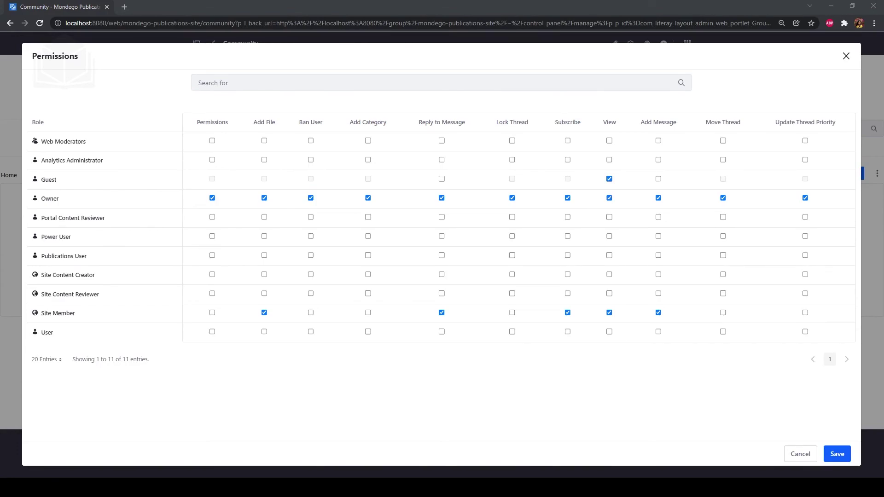
Grant Web Moderators add file, ban user, add category, reply, lock, subscribe, view, add message, move thread and update priority.
click(265, 140)
click(311, 141)
click(368, 141)
click(442, 140)
click(511, 140)
click(567, 140)
click(609, 140)
click(658, 141)
click(723, 141)
click(805, 140)
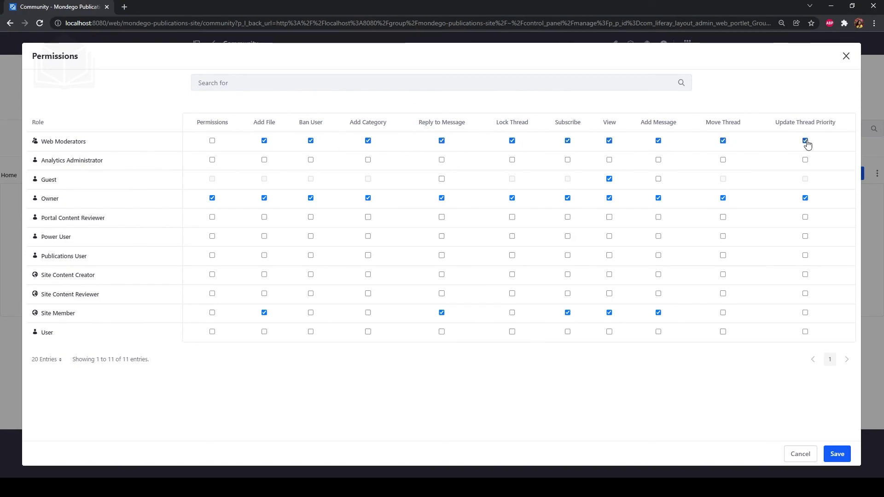